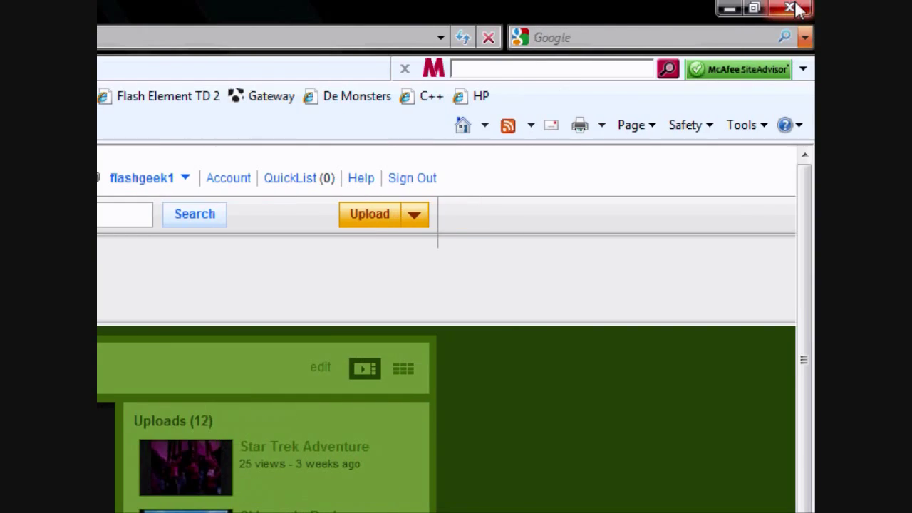
Step: Close the Internet Explorer window showing the YouTube channel to return to Flash
left_click(795, 5)
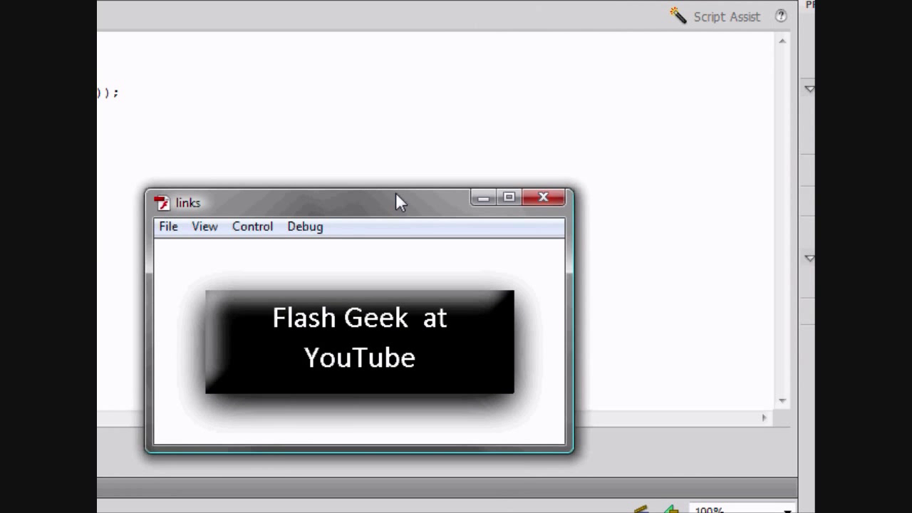
Step: Move aside and close the test movie window, then confirm the 5 fps frame rate
left_click_drag(314, 321, 422, 182)
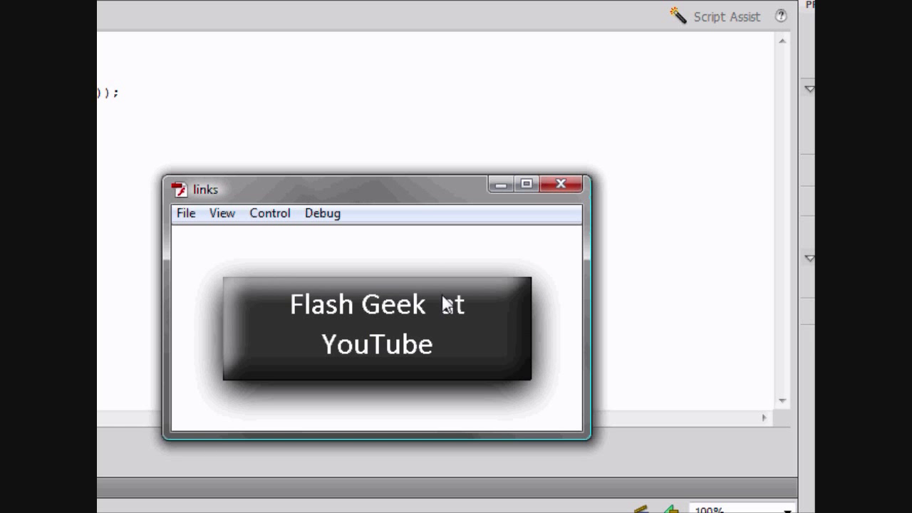
left_click(562, 184)
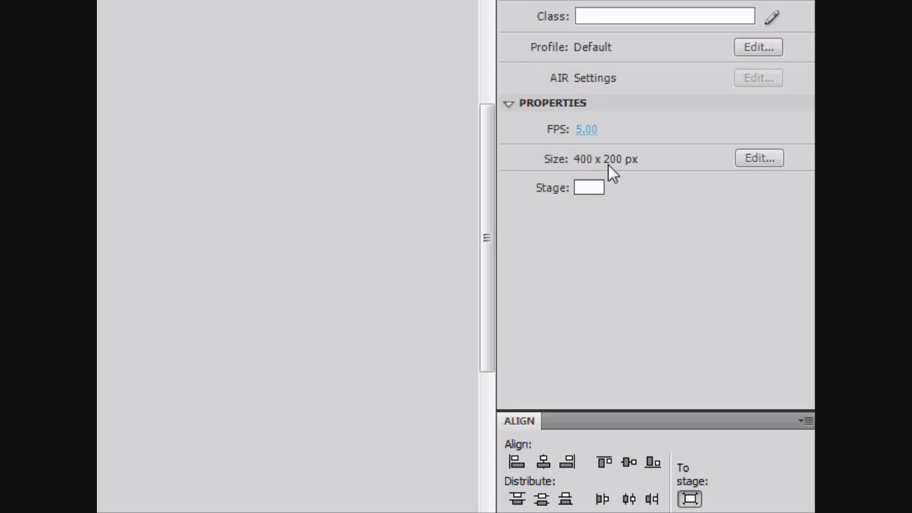
left_click(586, 130)
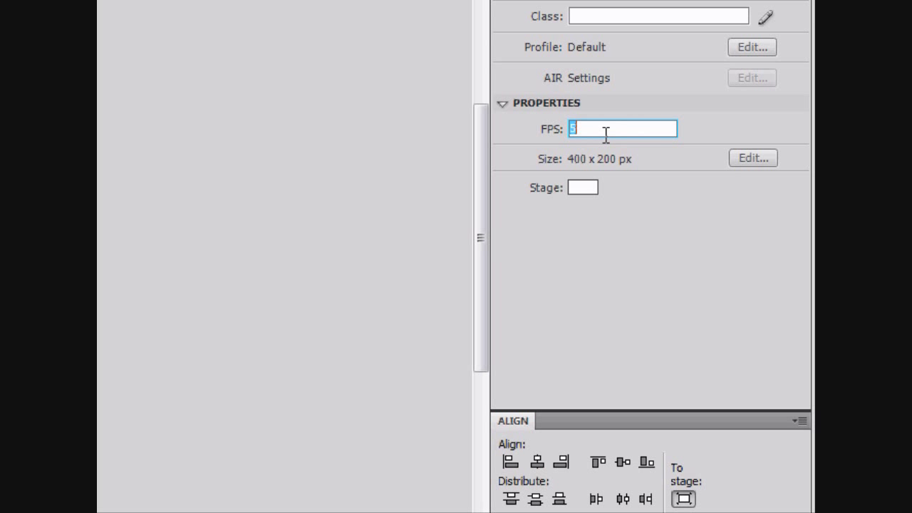
left_click(606, 135)
key("Return")
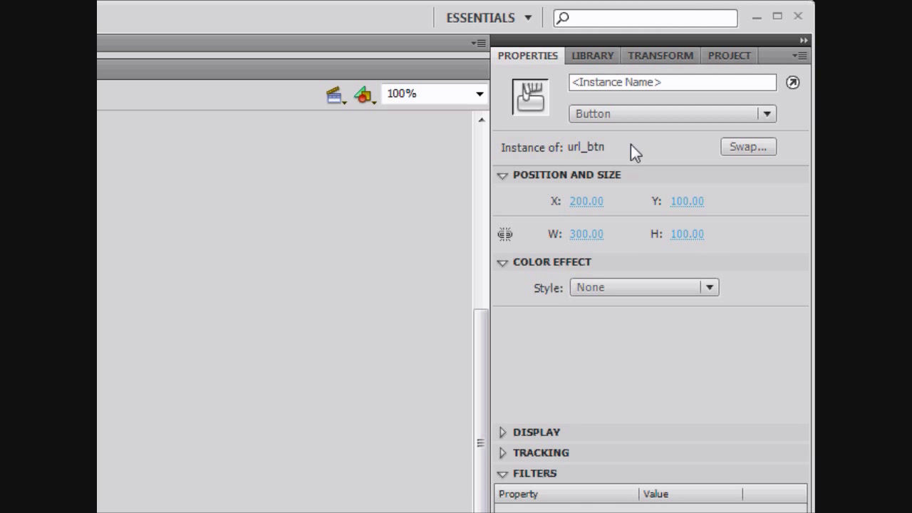
Step: Give the url_btn button instance the instance name flash_url
left_click(622, 84)
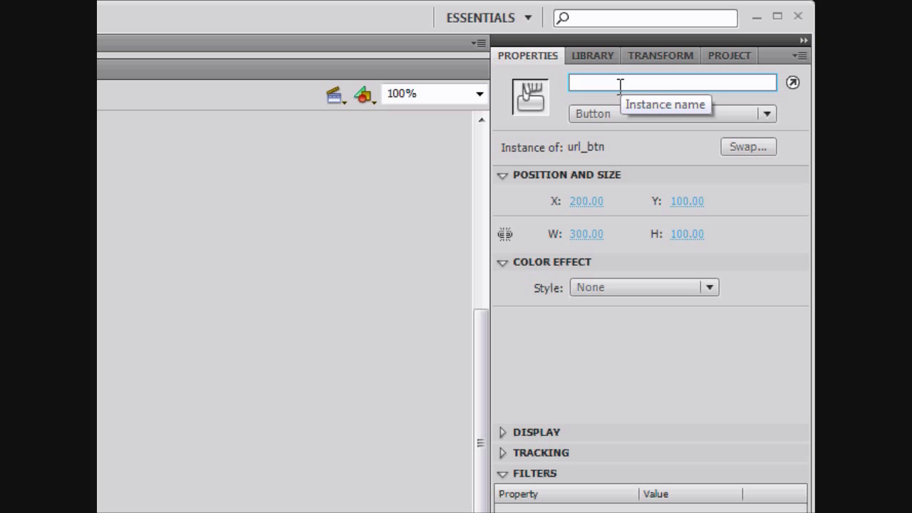
type("flash")
type("_url")
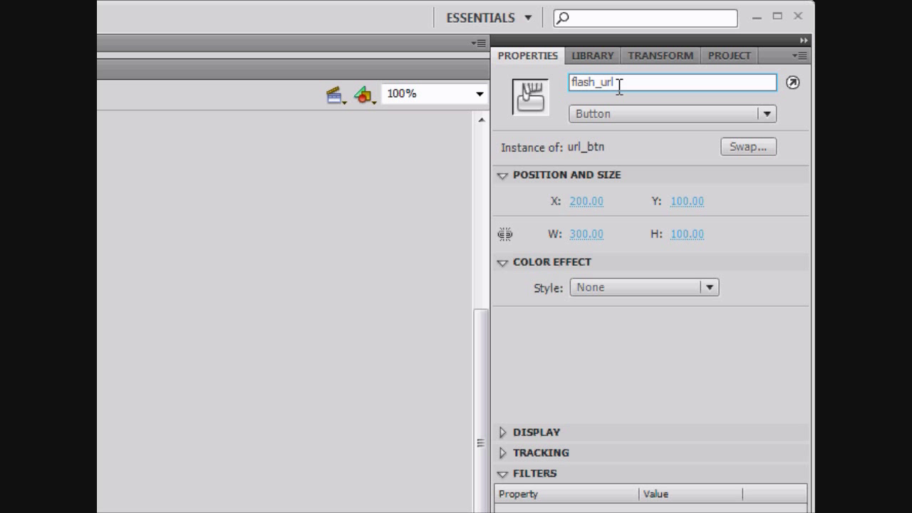
left_click(533, 318)
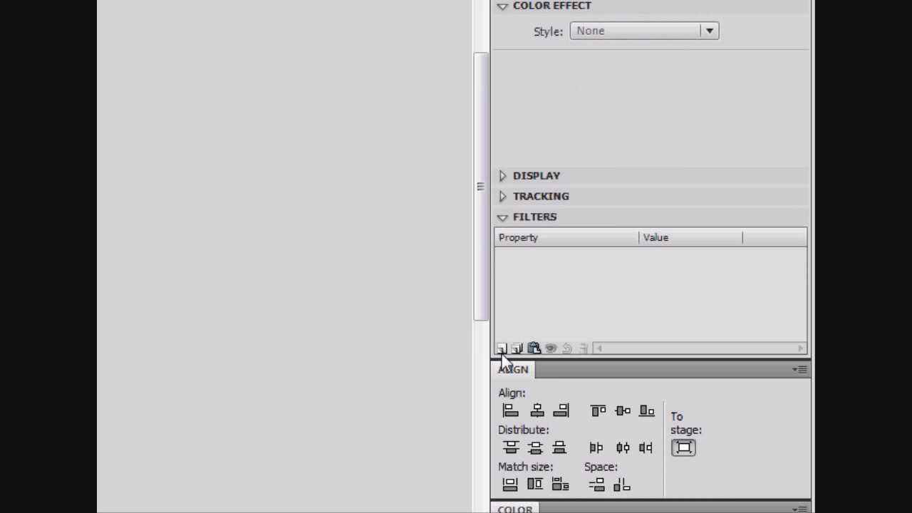
Step: Add a Bevel filter to the flash_url button
left_click(501, 350)
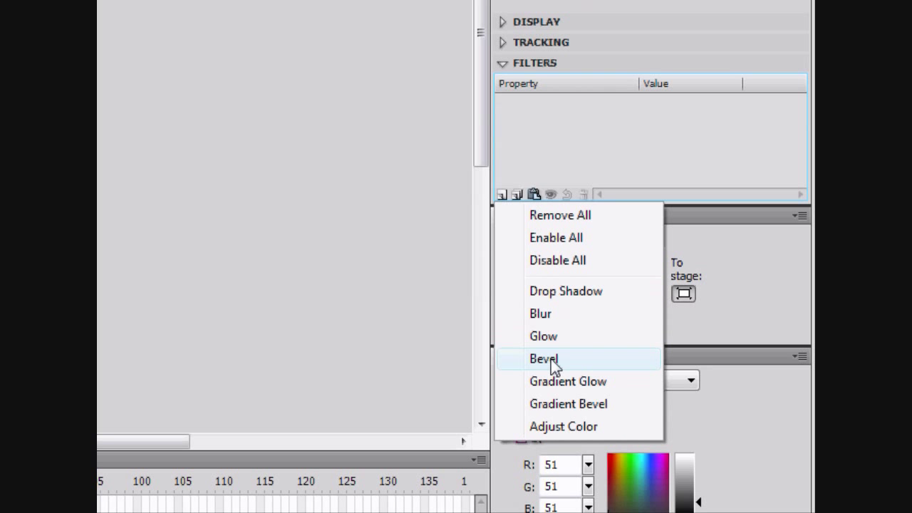
left_click(551, 359)
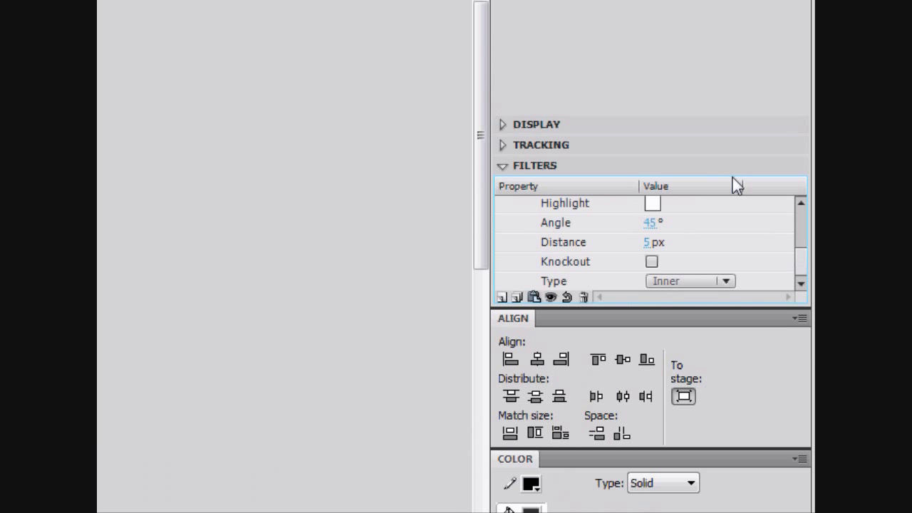
left_click(616, 317)
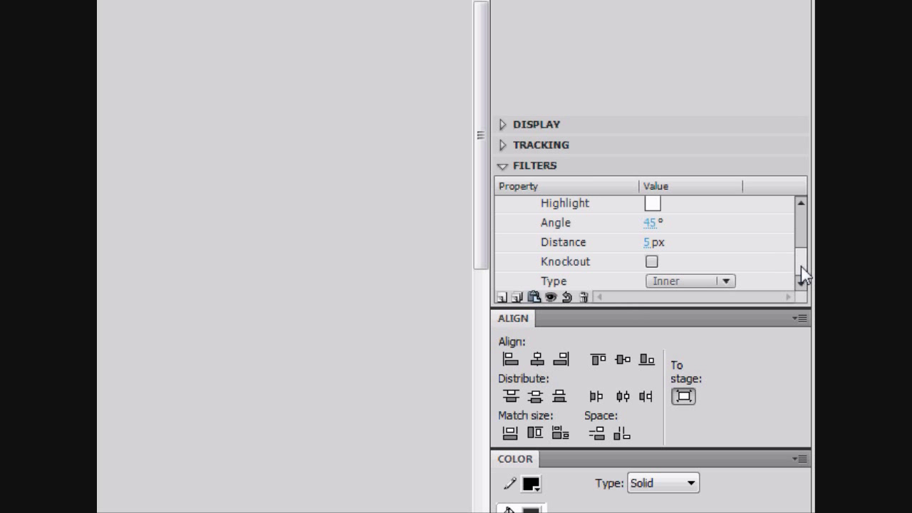
scroll(801, 266, "up", 2)
scroll(801, 253, "up", 1)
Step: Set the bevel to High quality, 20 px blur and 200% strength
left_click(726, 230)
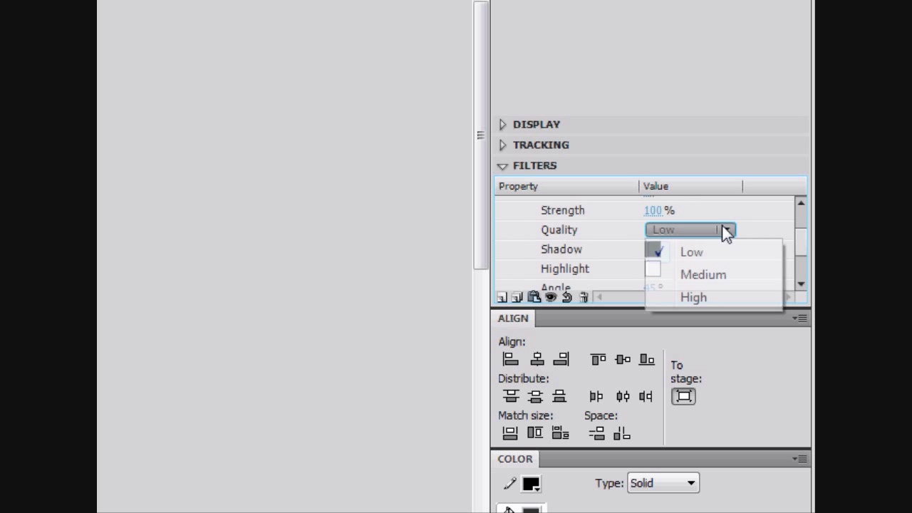
left_click(697, 298)
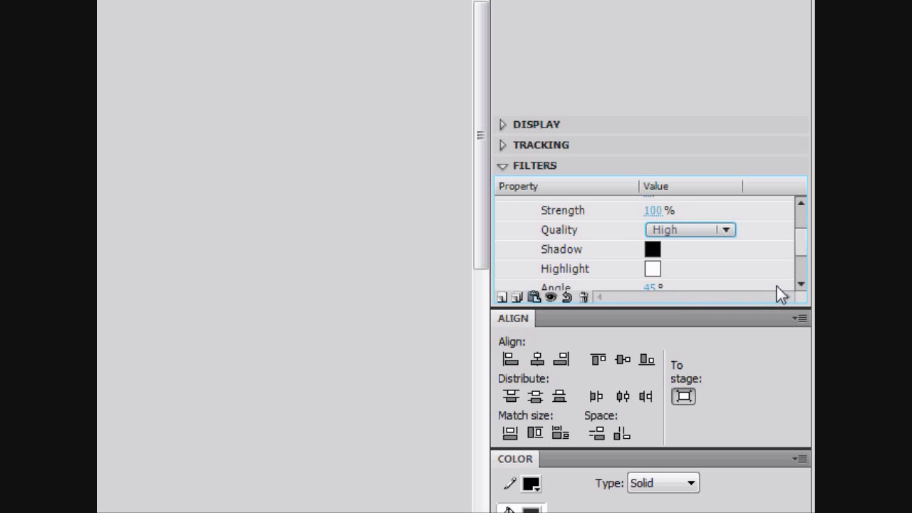
scroll(802, 239, "up", 1)
scroll(805, 232, "up", 2)
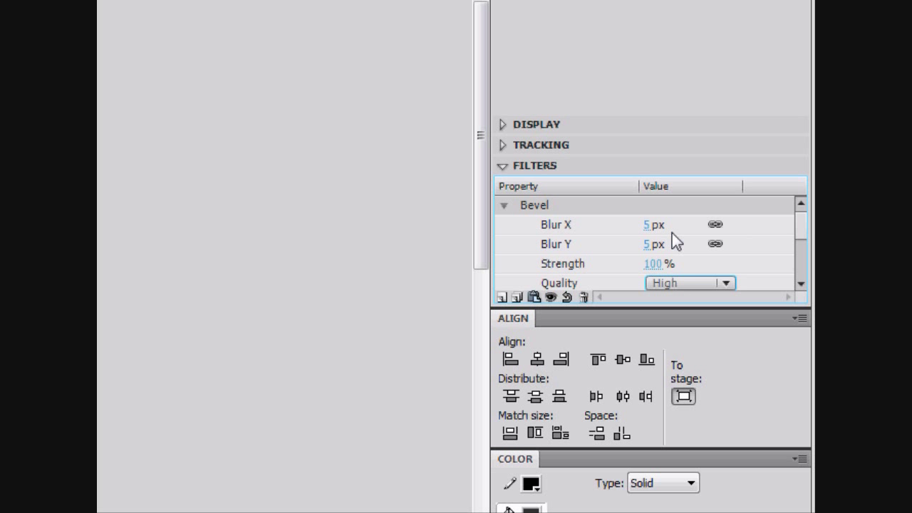
left_click_drag(650, 225, 675, 227)
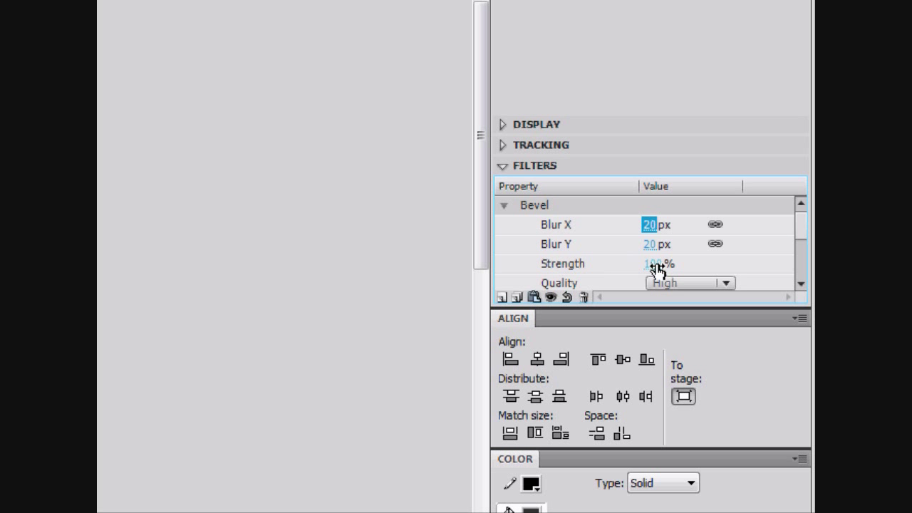
left_click_drag(656, 266, 766, 268)
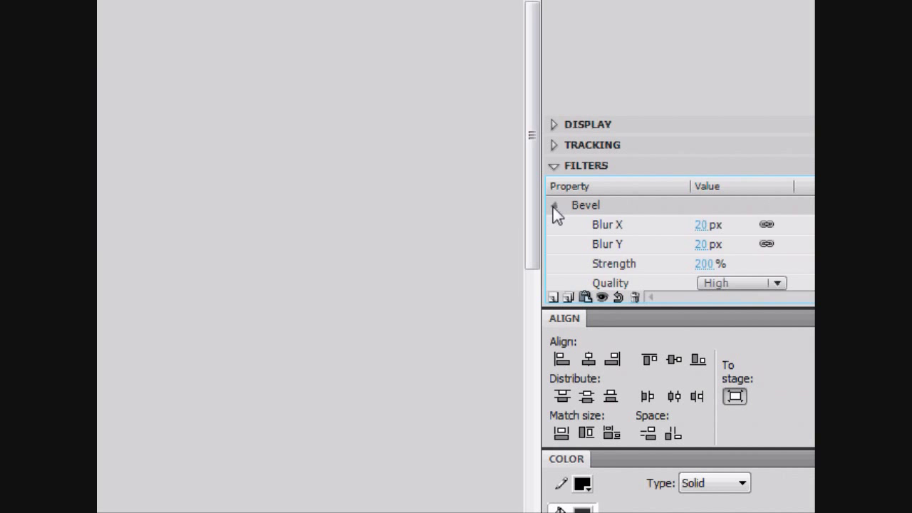
Step: Collapse the Bevel settings and create a layer named 'code' above Layer 1
left_click(554, 206)
left_click(554, 298)
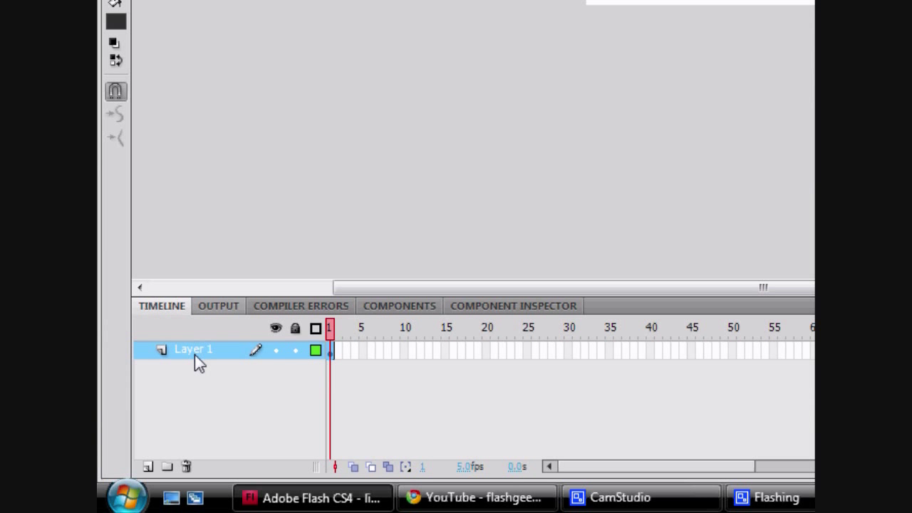
left_click(148, 466)
double_click(207, 349)
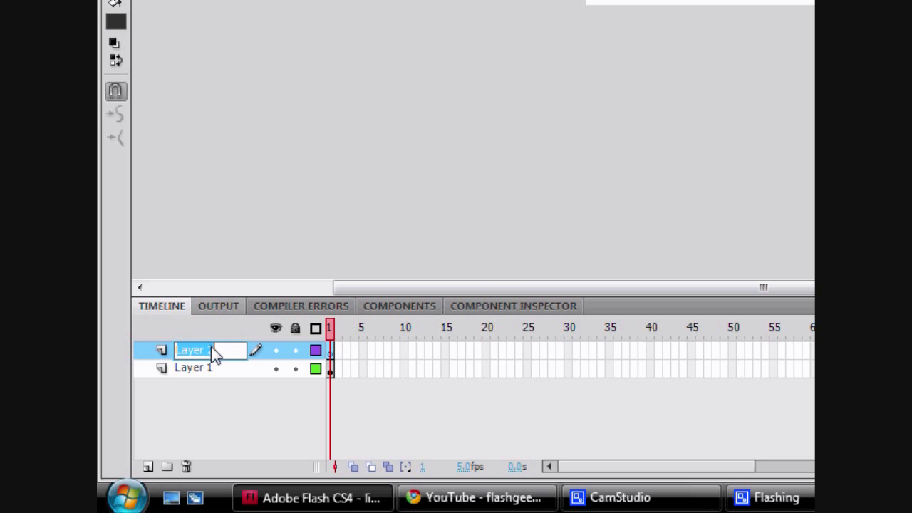
type("code")
key("Return")
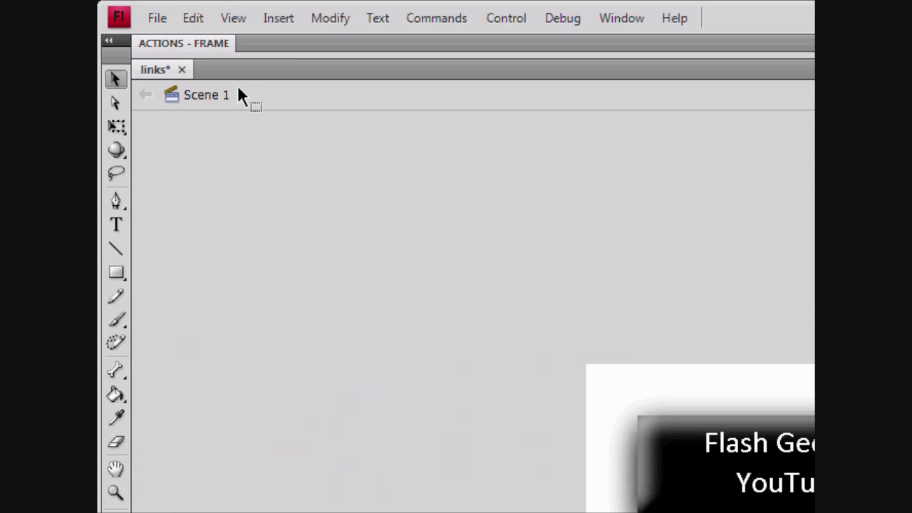
Step: On the code layer's frame, write flash_url.addEventListener(MouseEvent.CLICK, gotoURL); in the Actions panel
left_click(263, 47)
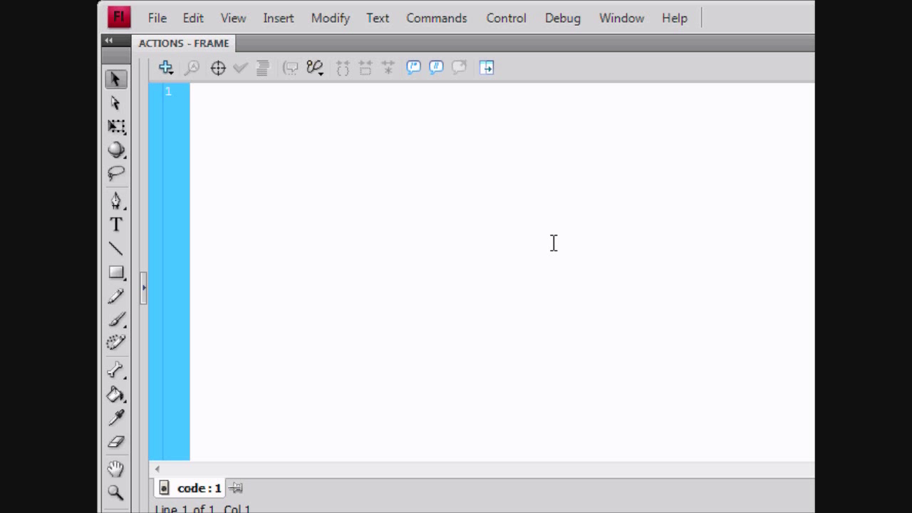
type("flash_")
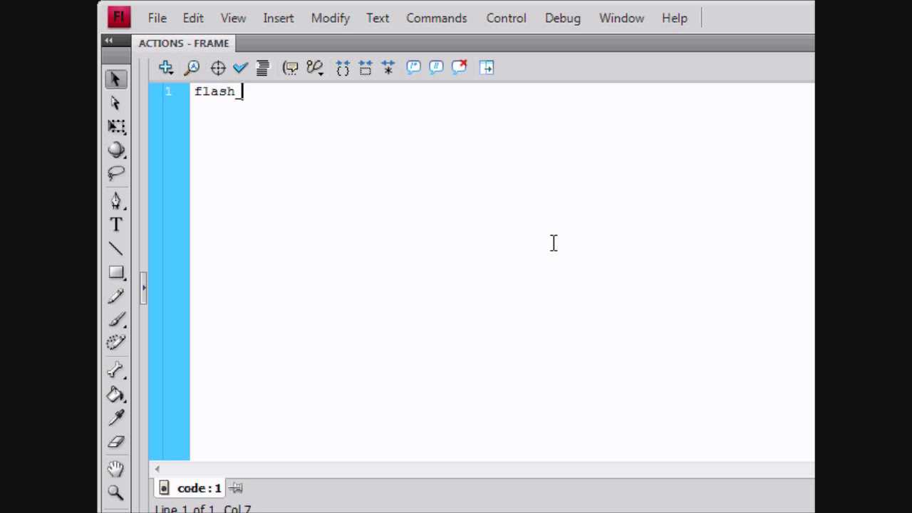
type("url.a")
type("ddEvent")
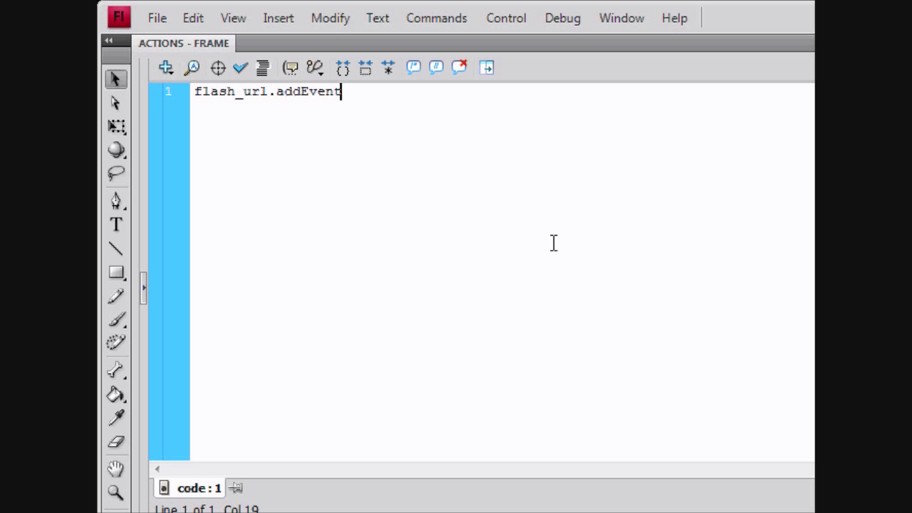
type("Listene")
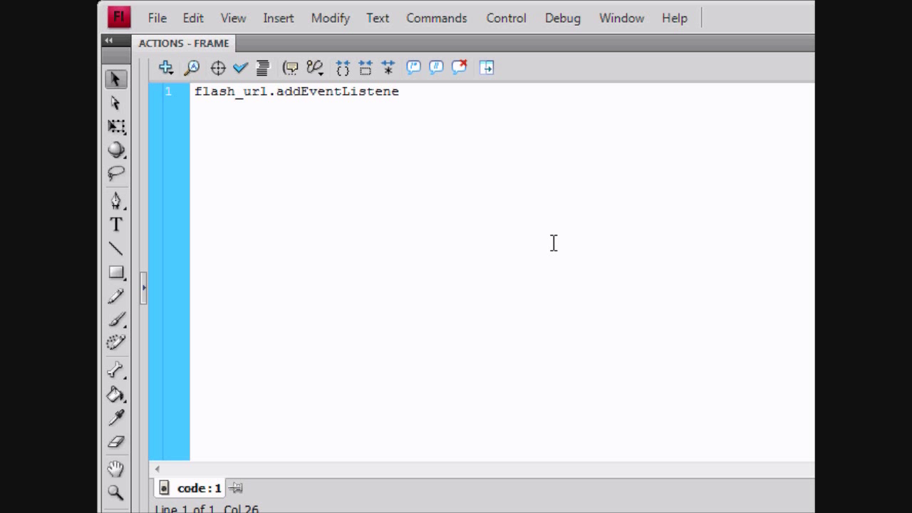
type("r(Mous")
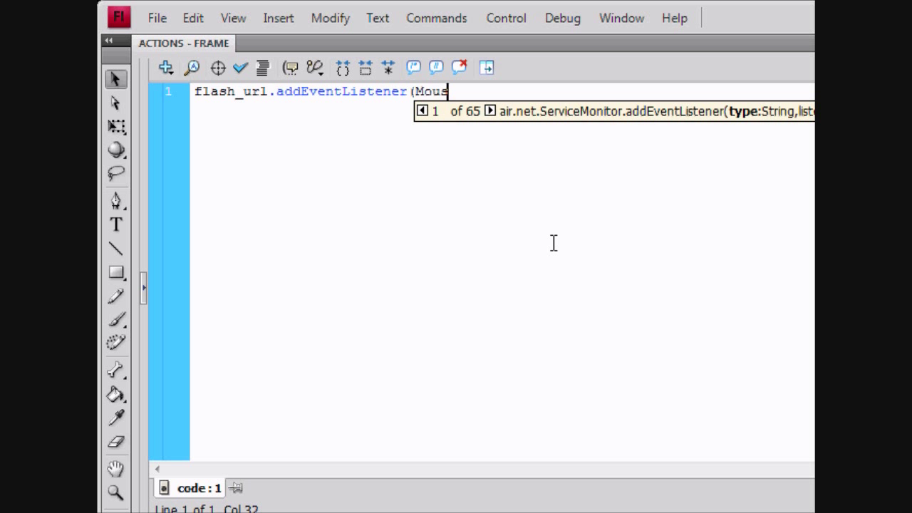
type("eEvent.")
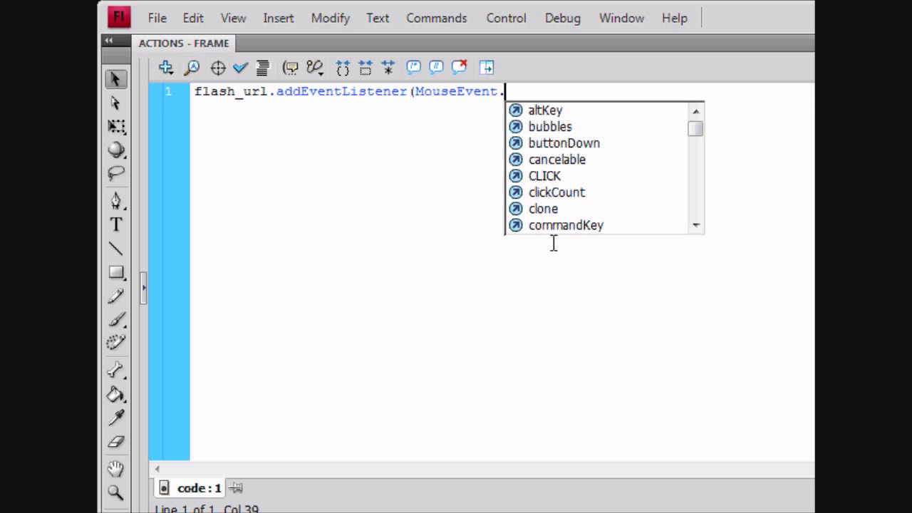
type("Cl")
key("BackSpace")
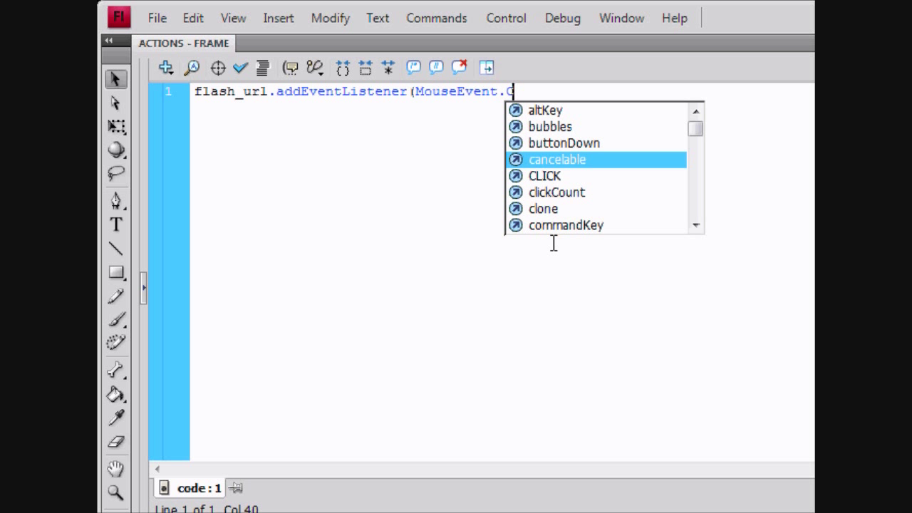
key("Down")
key("Return")
type(", ")
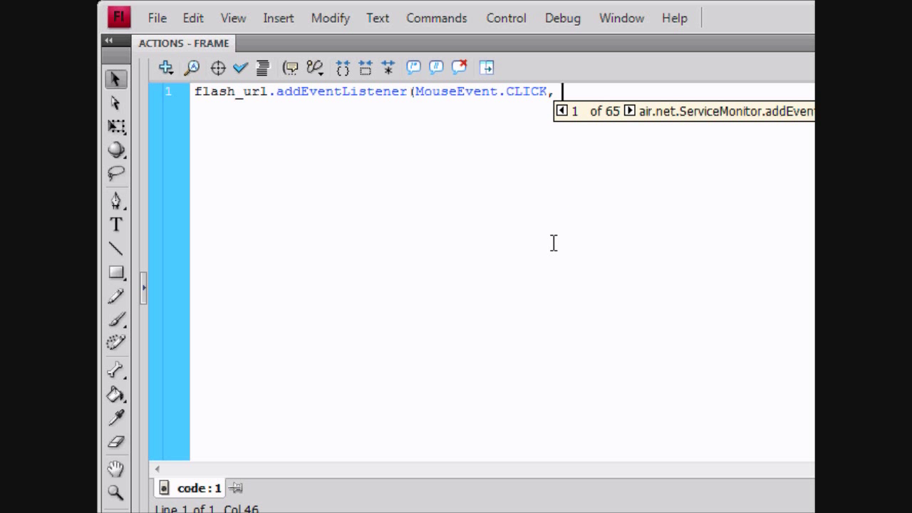
type("go")
type("toURL")
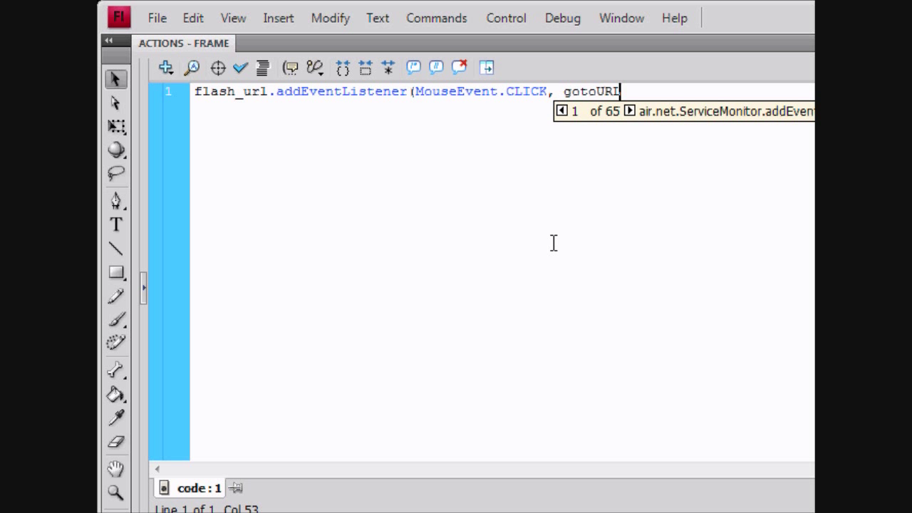
type(");")
key("Return")
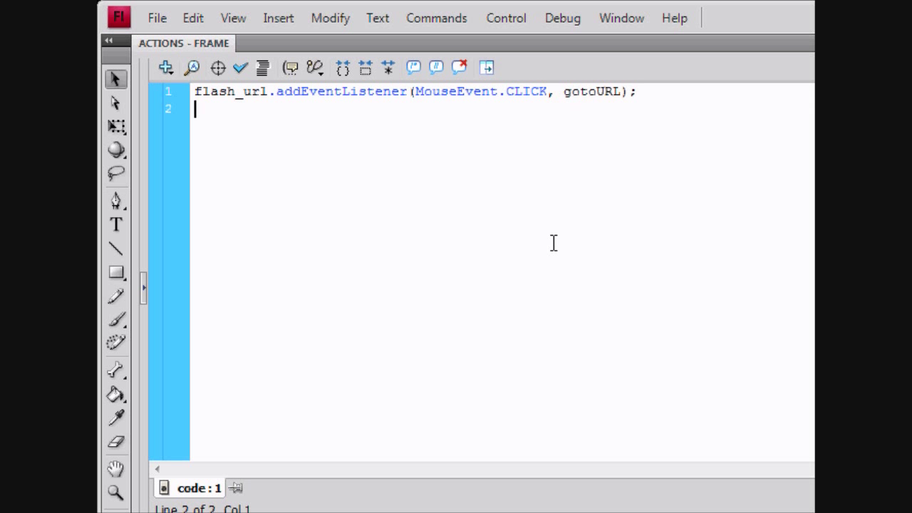
Step: Write an empty function gotoURL(e:MouseEvent):void { } below the listener
key("Return")
type("functio")
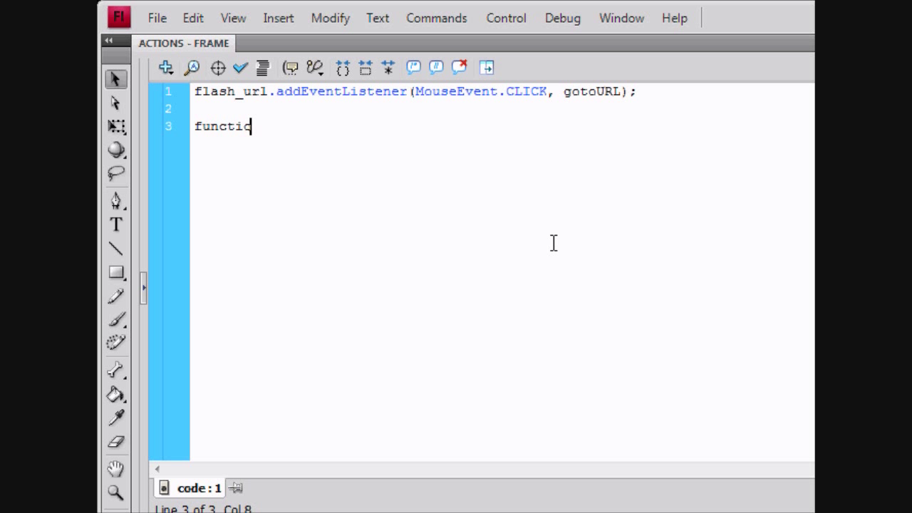
type("n goto")
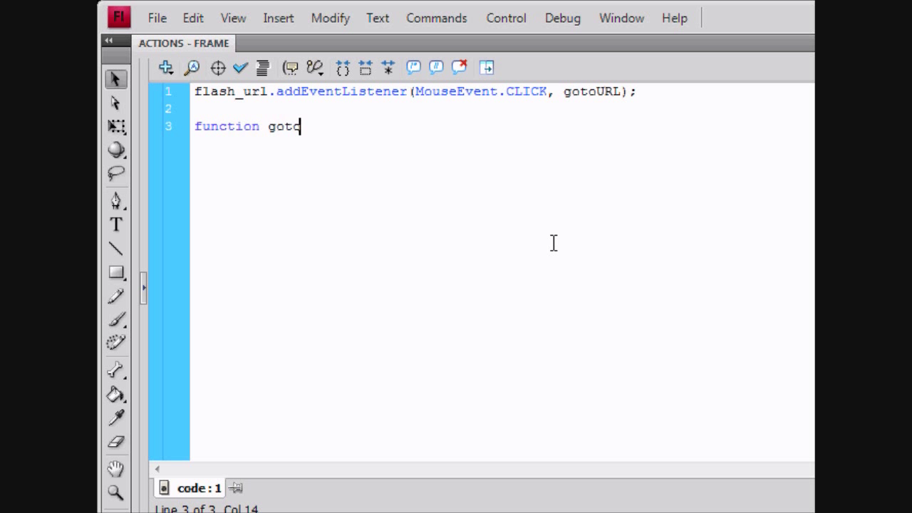
type("URL")
type("(e:Mou")
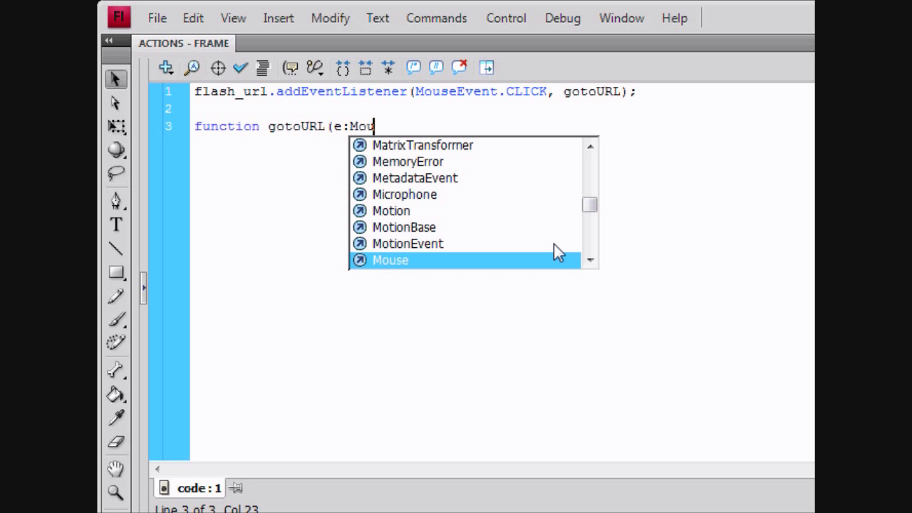
key("Down")
key("Down")
key("Return")
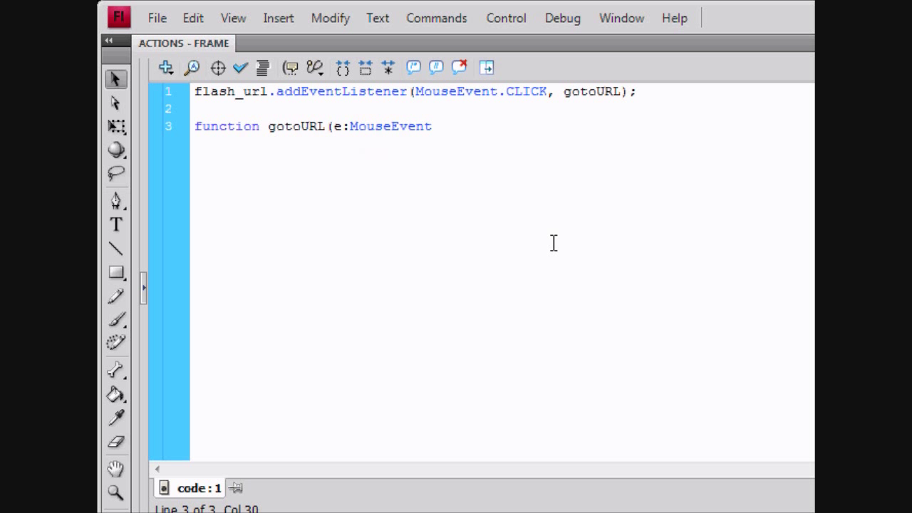
type("):voi")
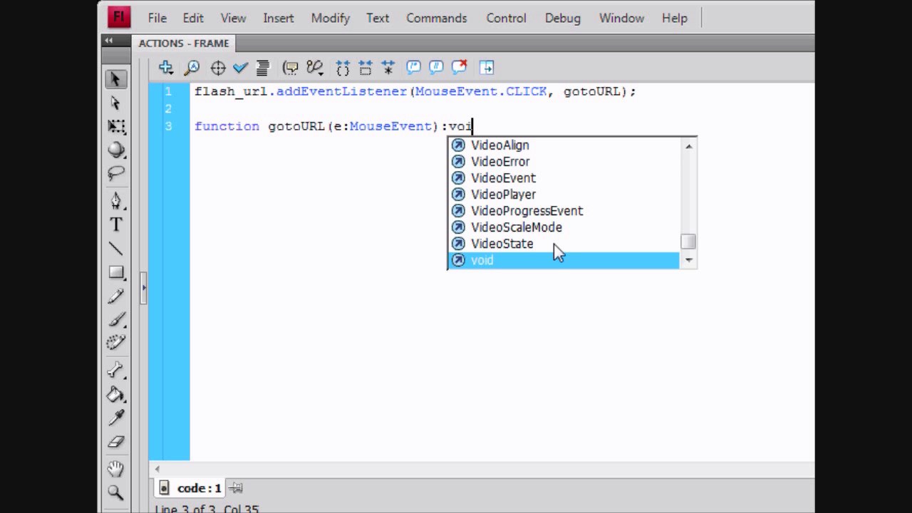
type("d{")
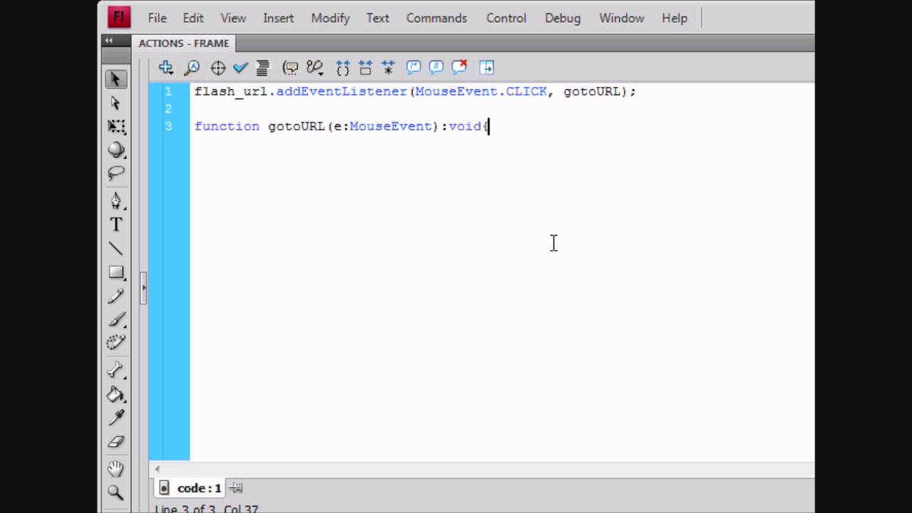
key("Return")
key("Return")
type("}")
key("Up")
type("navig")
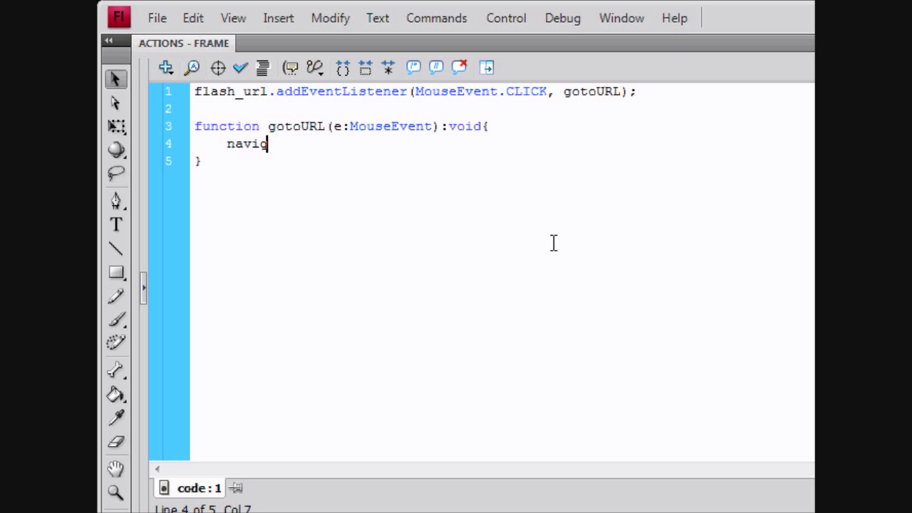
type("ateT")
type("oURL")
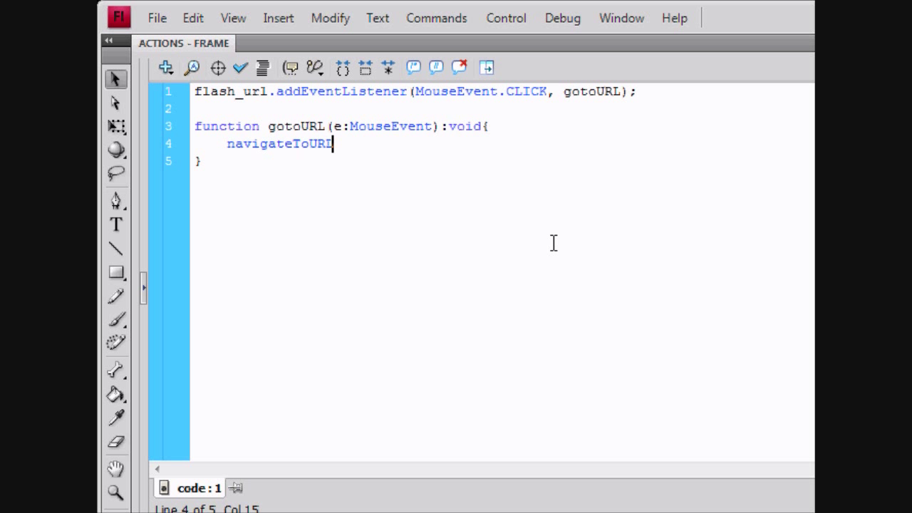
type("(ne")
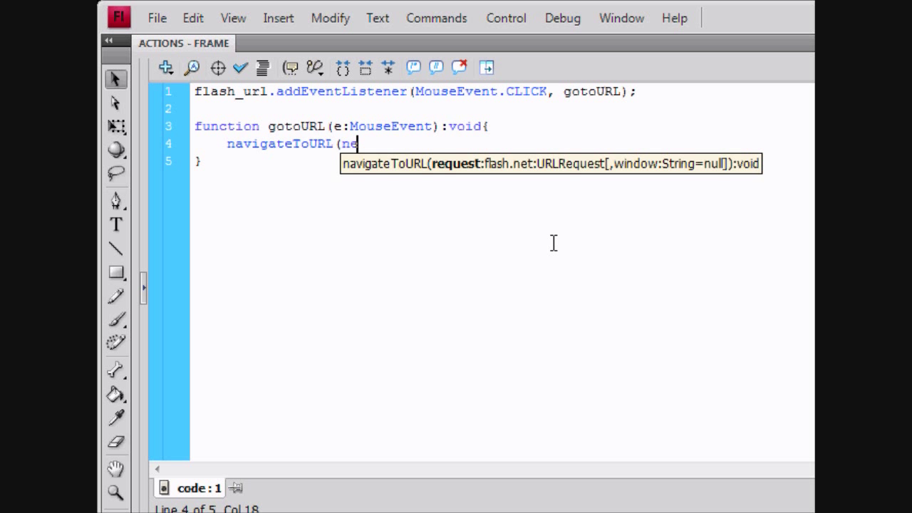
type("w UR")
type("LRe")
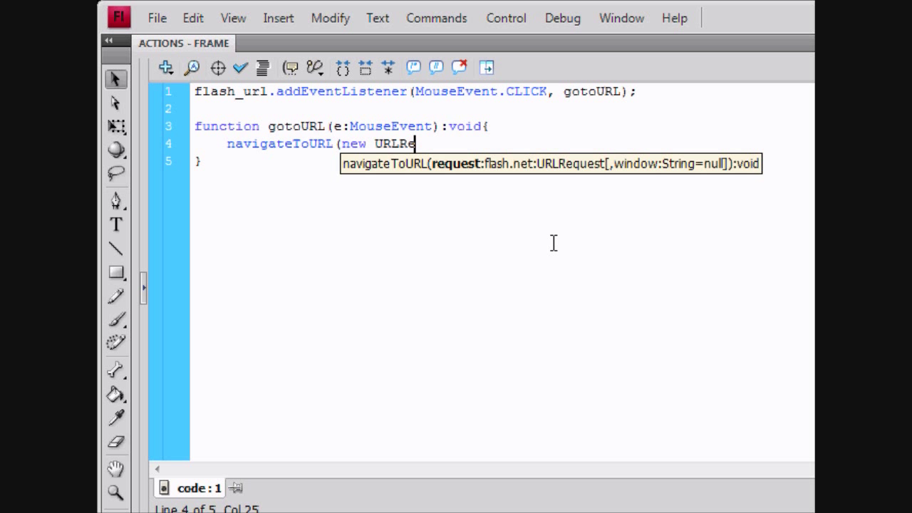
type("quest")
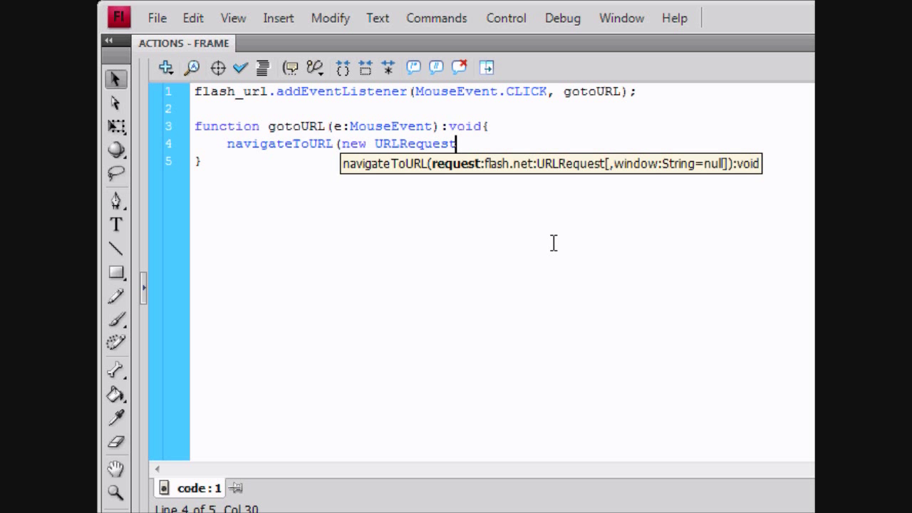
type("(\"")
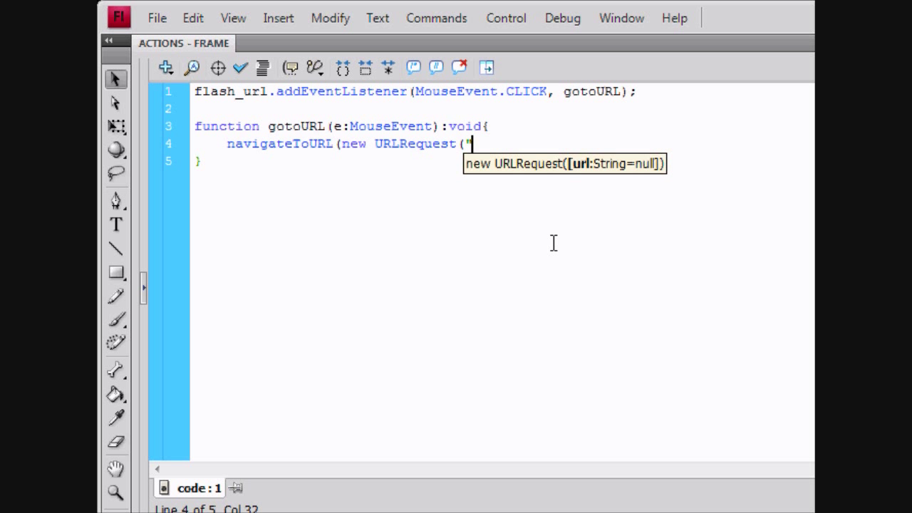
type("http://www.youtube.com/user/flashgeek1")
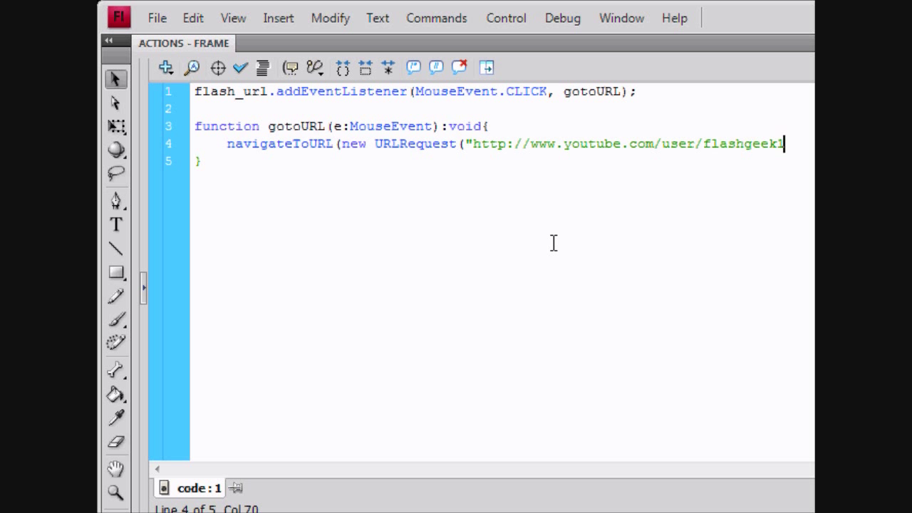
type("\"")
type("));")
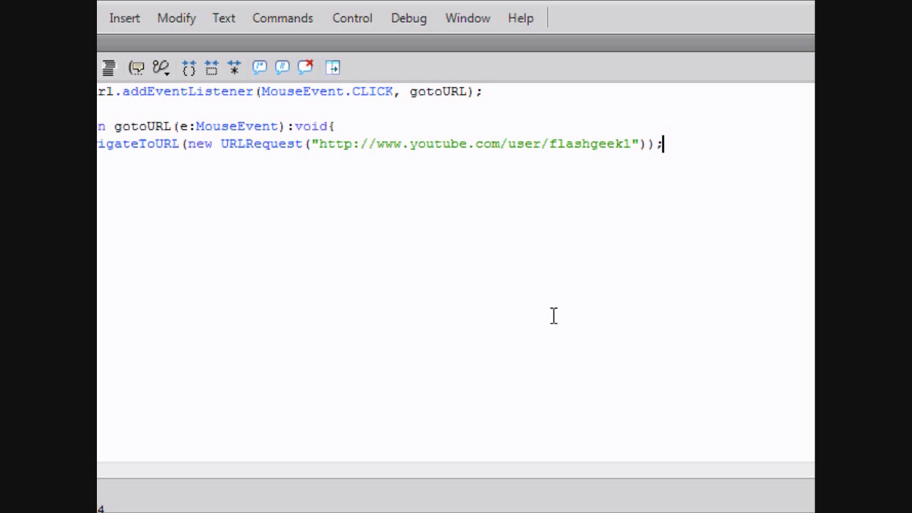
Step: Test the movie and click the Flash Geek at YouTube button in the preview
key("ctrl+Return")
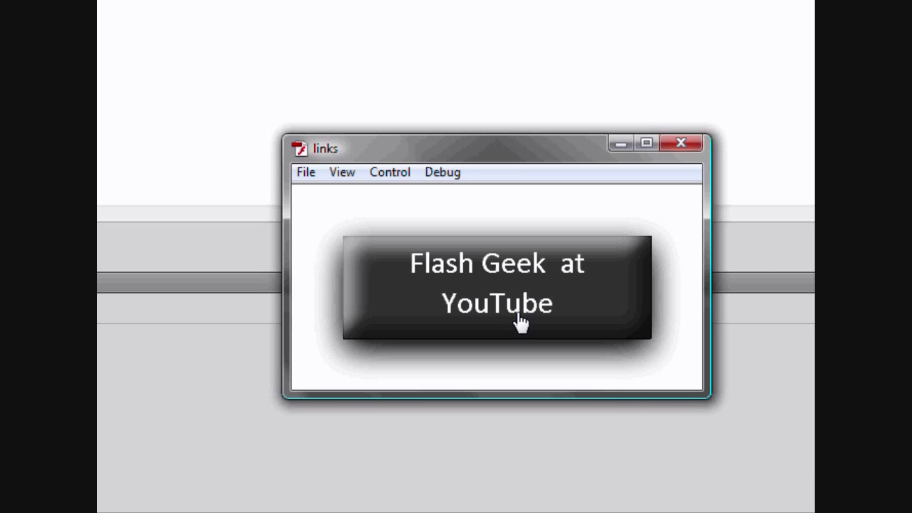
left_click(531, 265)
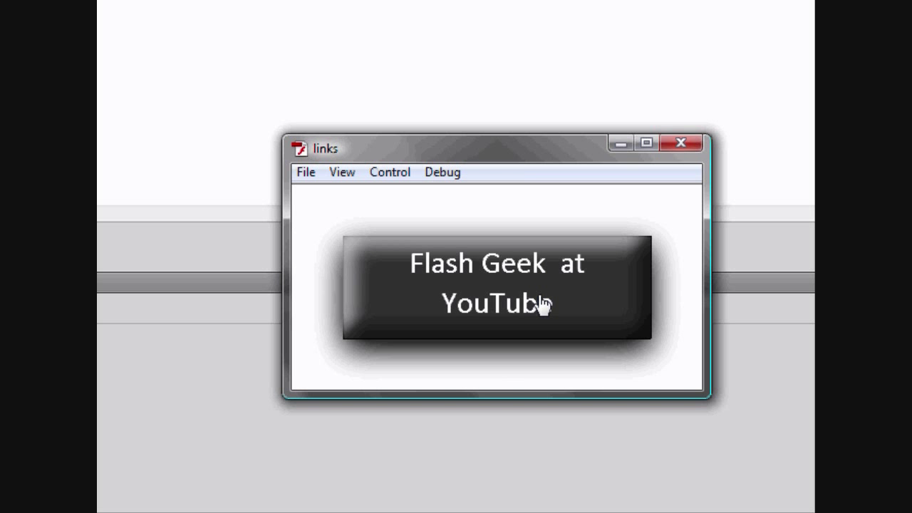